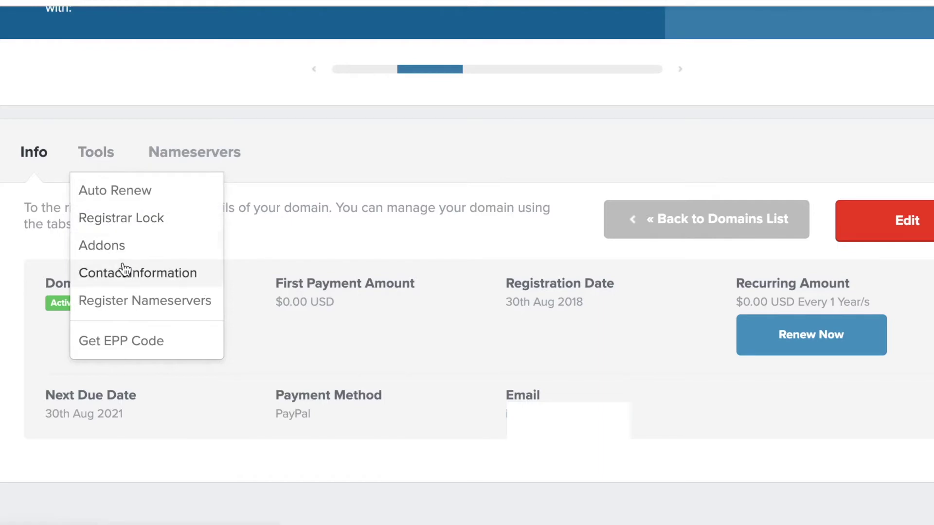
# Get the EPP code for the domain at the current registrar and select the displayed code.
pyautogui.click(129, 340)
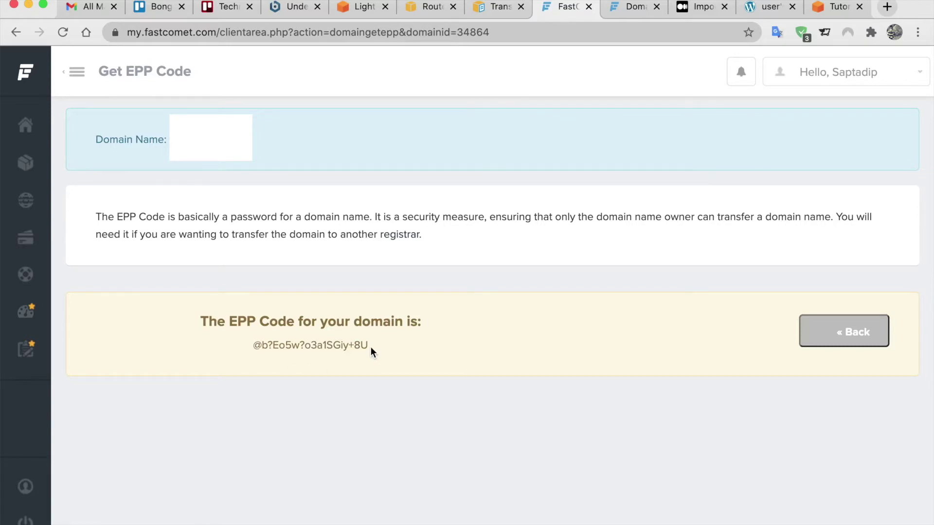
pyautogui.moveTo(370, 346); pyautogui.dragTo(256, 349)
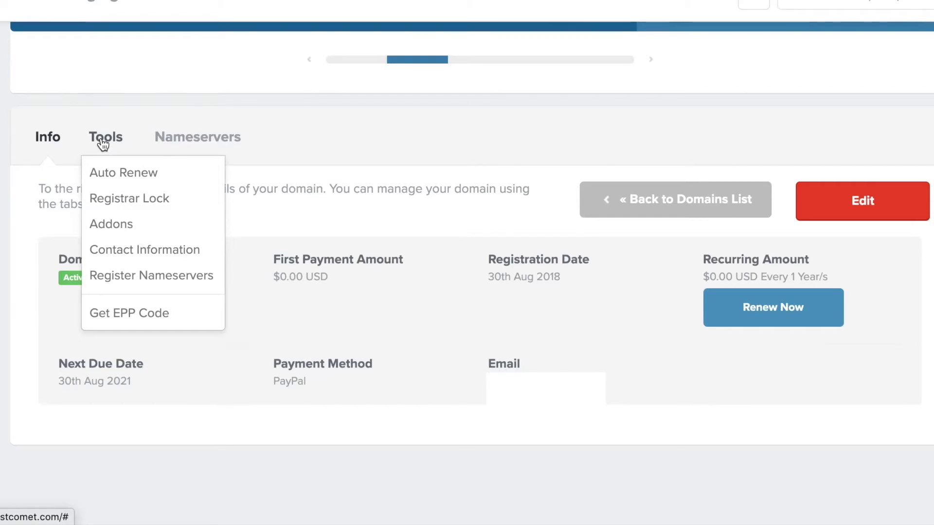
# Open the domain's registrar lock settings at the current registrar.
pyautogui.click(122, 197)
pyautogui.click(658, 298)
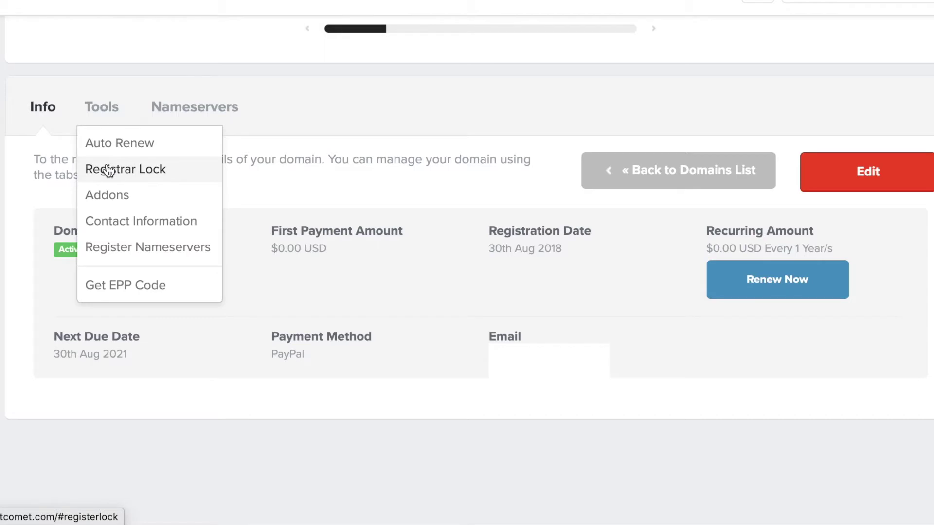
pyautogui.click(141, 176)
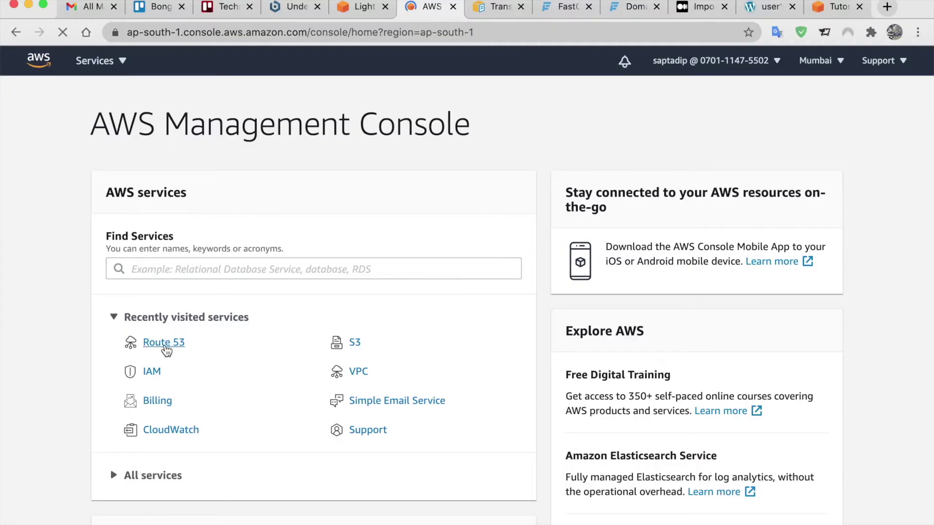
# Switch to the AWS console, open Route 53's registered domains and start a domain transfer.
pyautogui.click(164, 343)
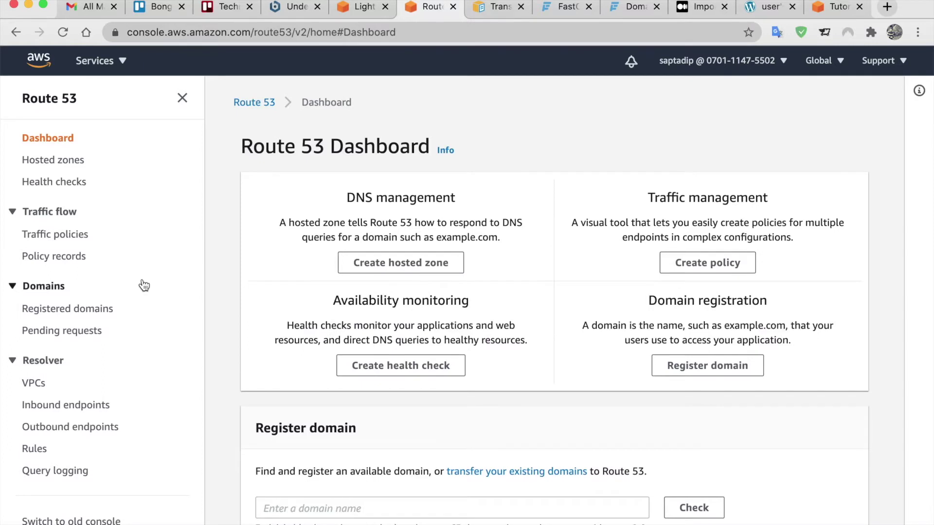
pyautogui.click(86, 309)
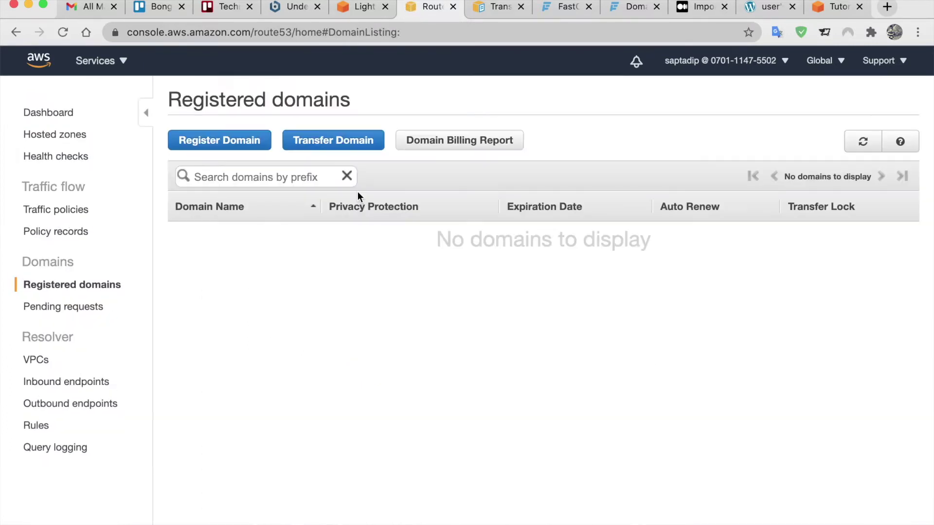
pyautogui.click(321, 141)
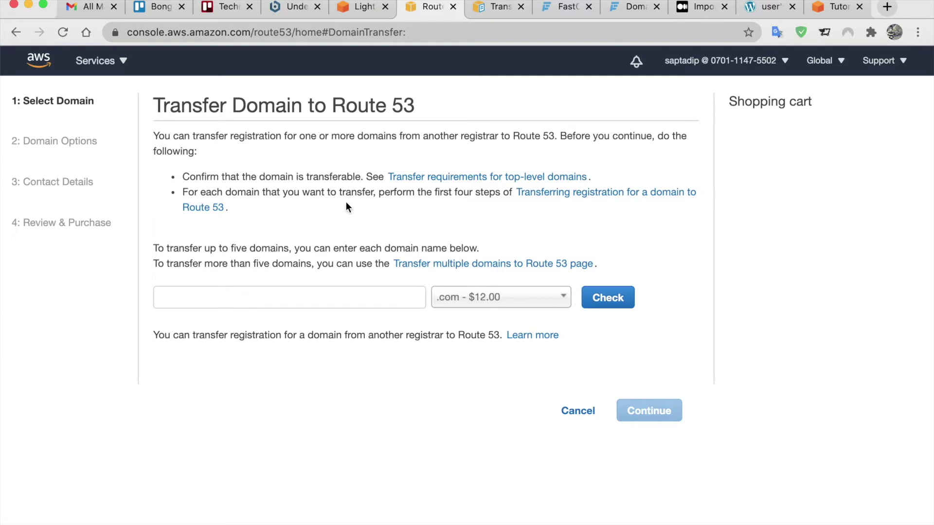
# Enter the domain name technotales with the .in extension and check whether it can be transferred to Route 53.
pyautogui.click(316, 295)
pyautogui.click(540, 302)
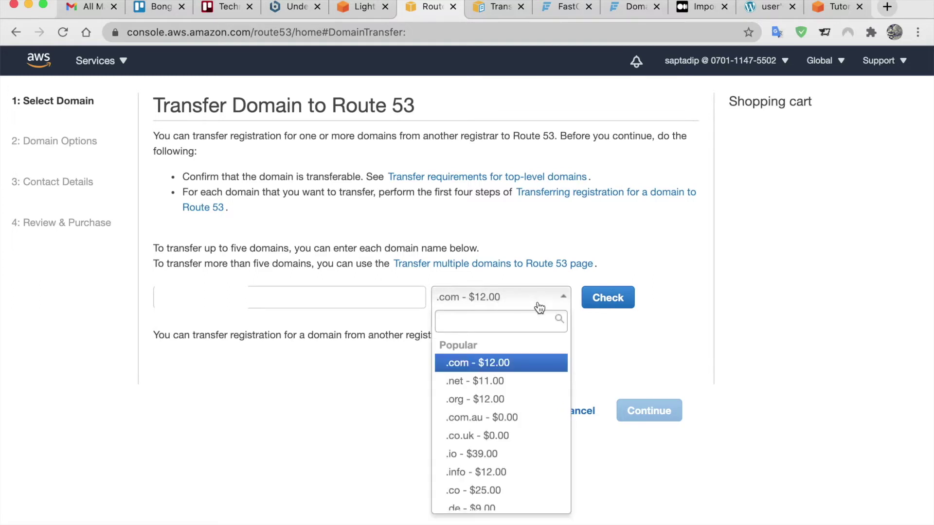
pyautogui.write('.in')
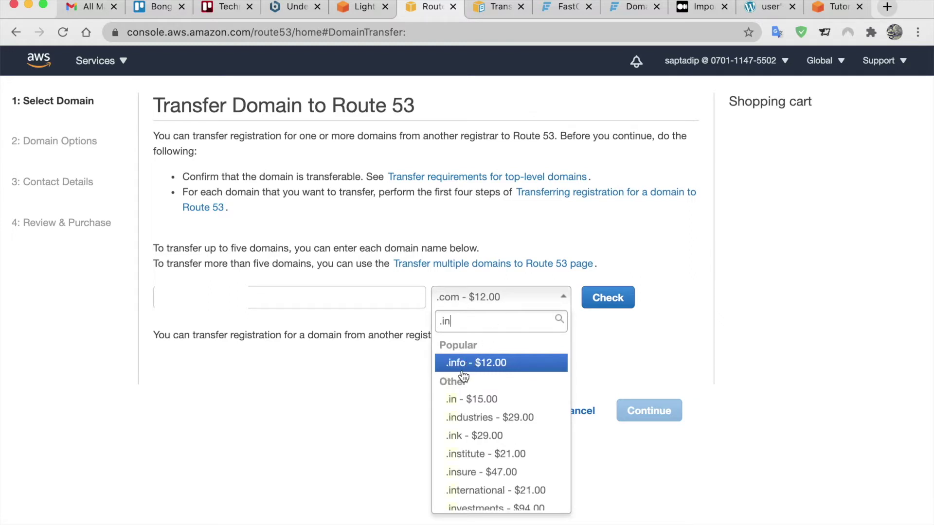
pyautogui.click(458, 400)
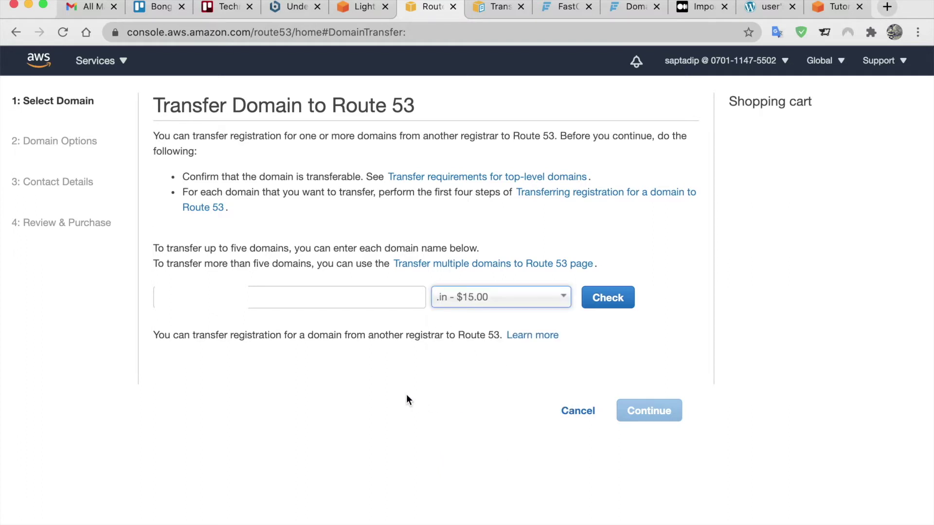
pyautogui.click(615, 300)
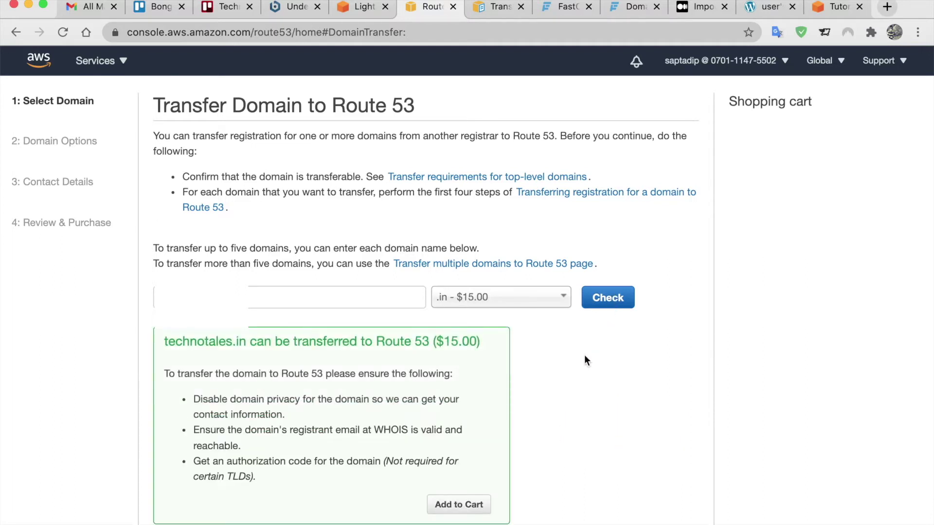
pyautogui.scroll(-2, 520, 385)
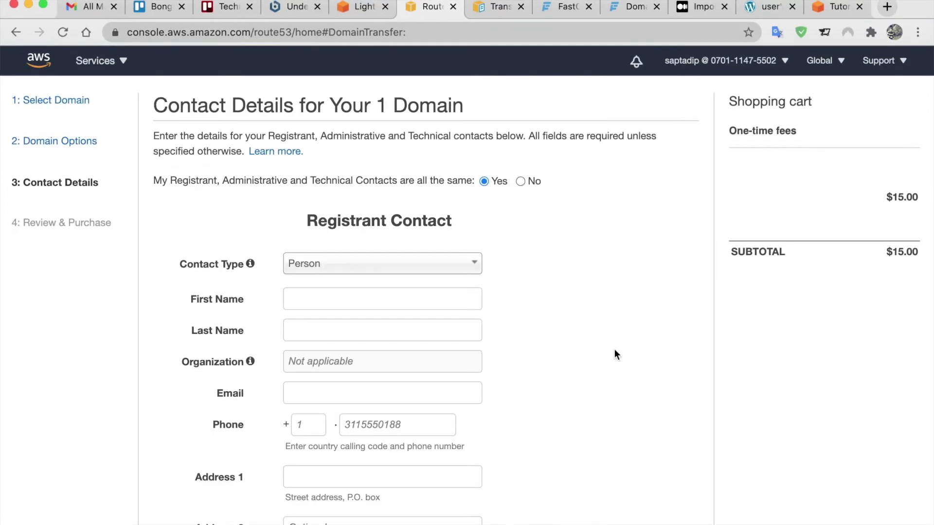
# Keep Person as the registrant's contact type and go to the first name field.
pyautogui.click(473, 269)
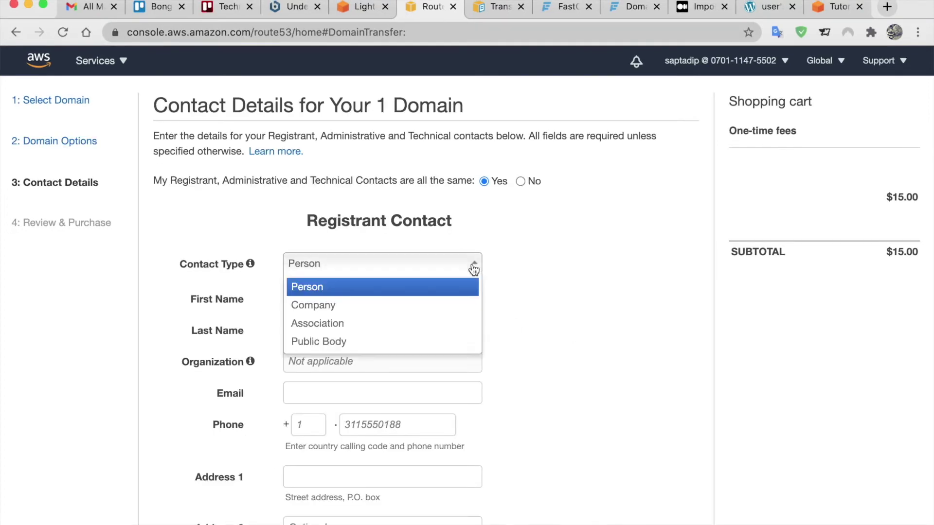
pyautogui.click(470, 270)
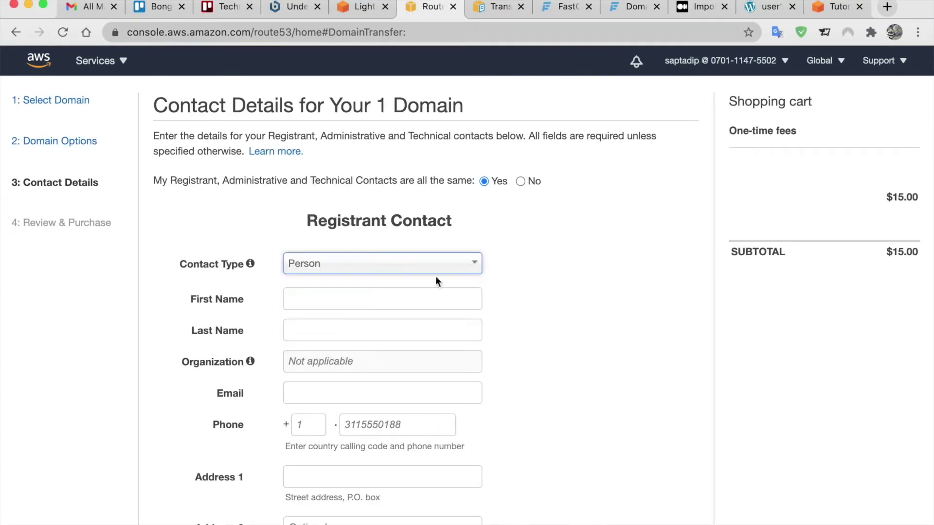
pyautogui.click(338, 302)
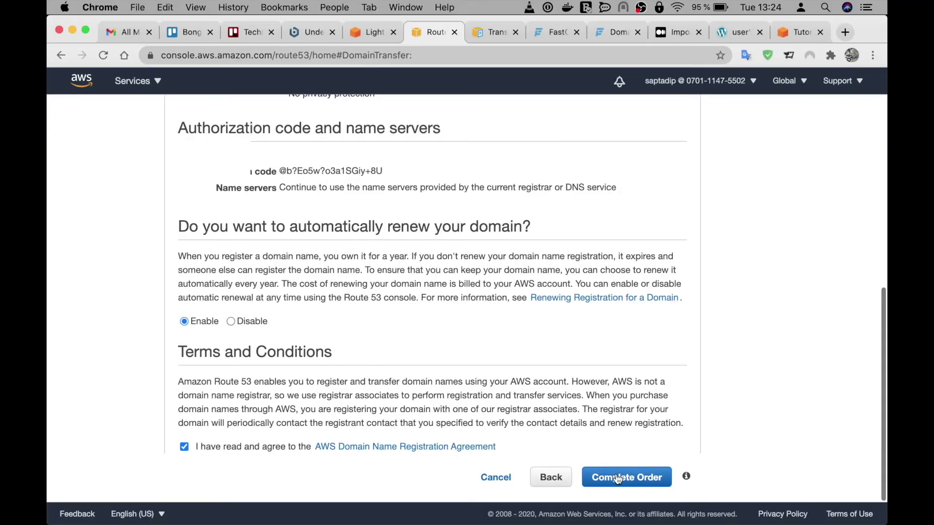
# Complete the domain transfer order and close the order confirmation.
pyautogui.click(616, 475)
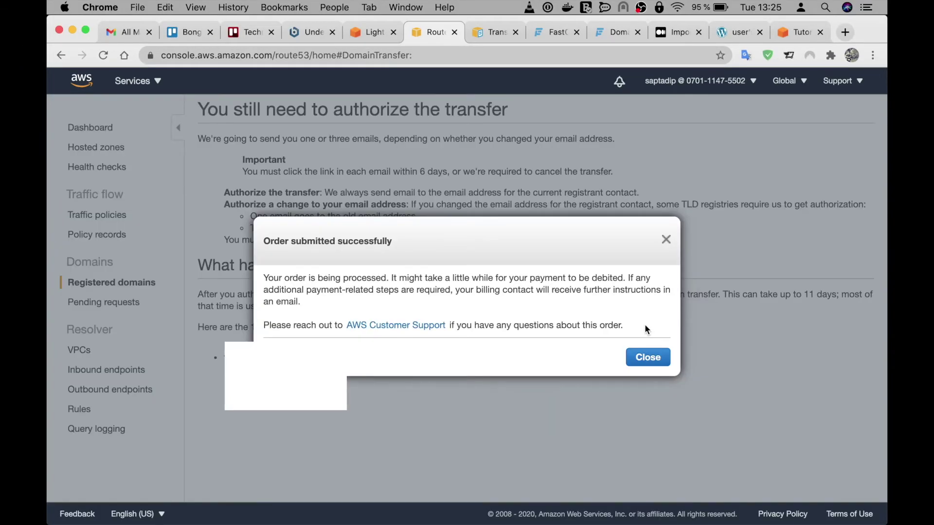
pyautogui.click(645, 358)
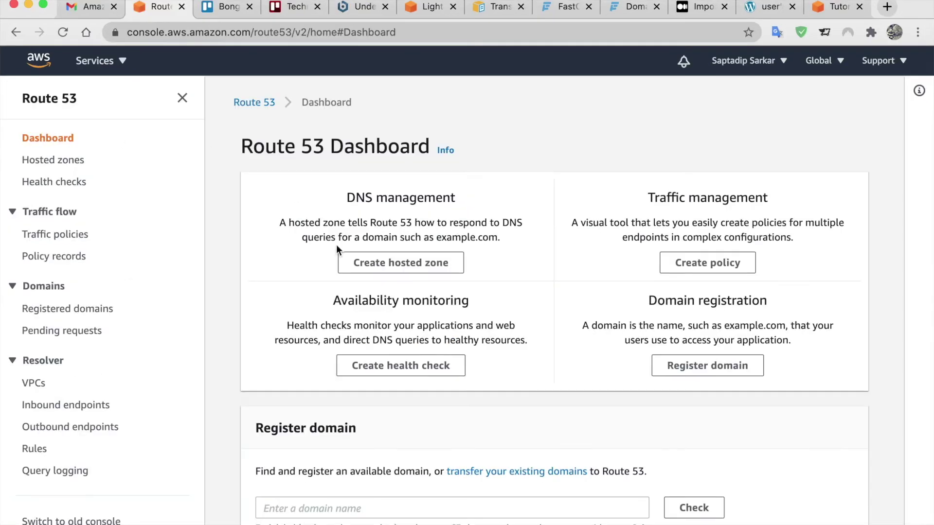
# Examine the domain transfer's status in the Route 53 dashboard notifications.
pyautogui.scroll(-5, 341, 316)
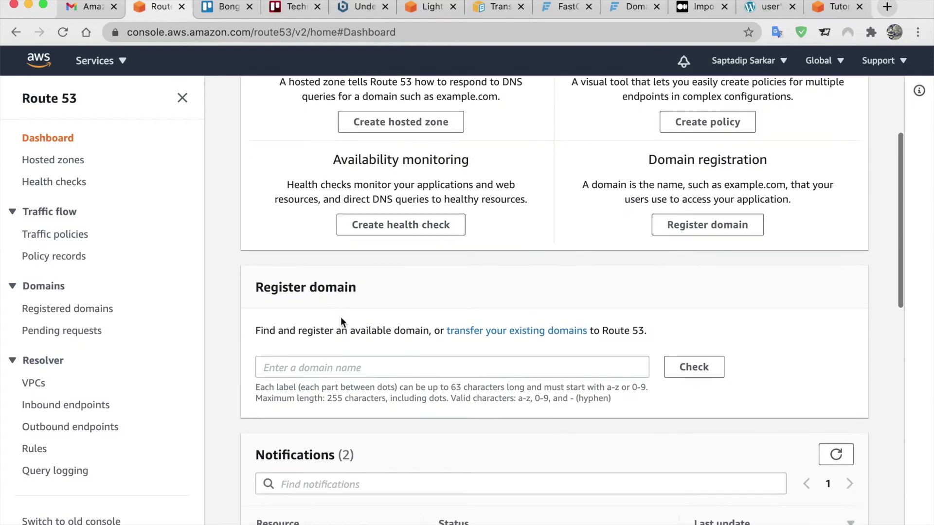
pyautogui.scroll(-4, 341, 317)
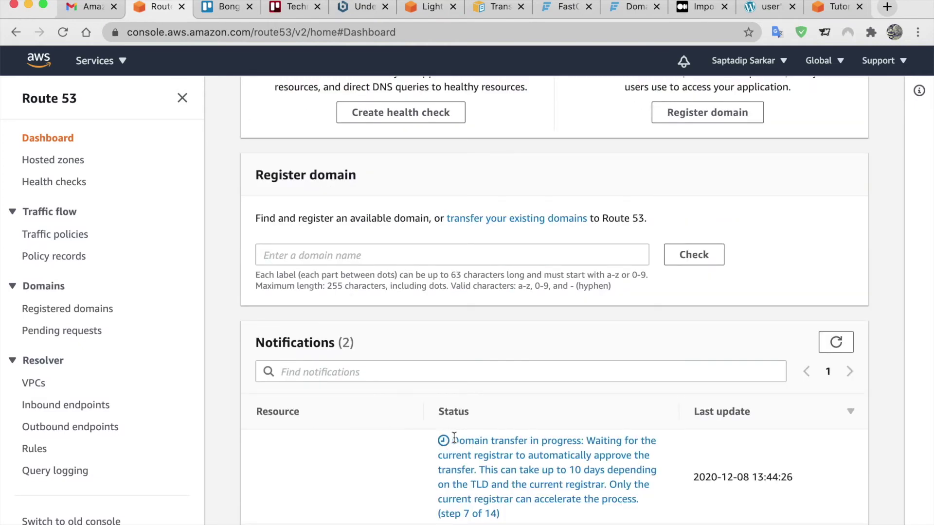
pyautogui.moveTo(454, 438); pyautogui.dragTo(516, 501)
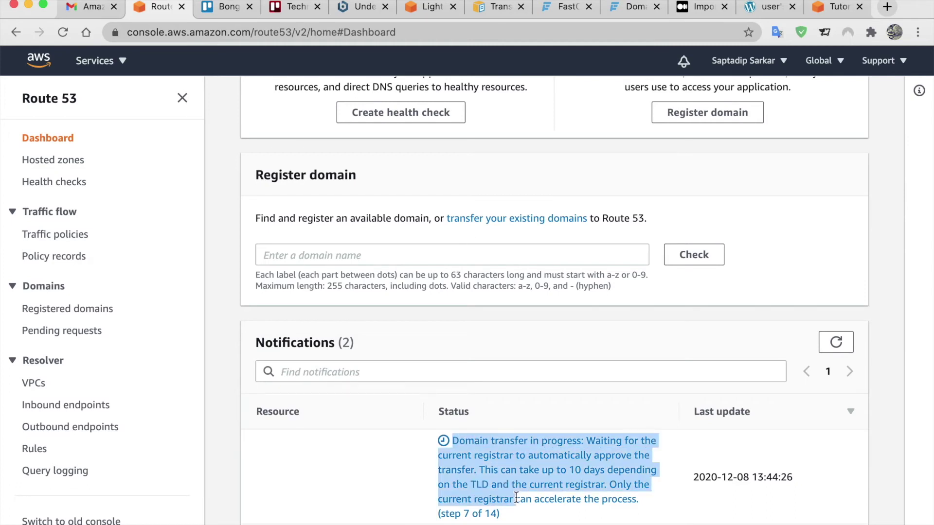
pyautogui.click(415, 343)
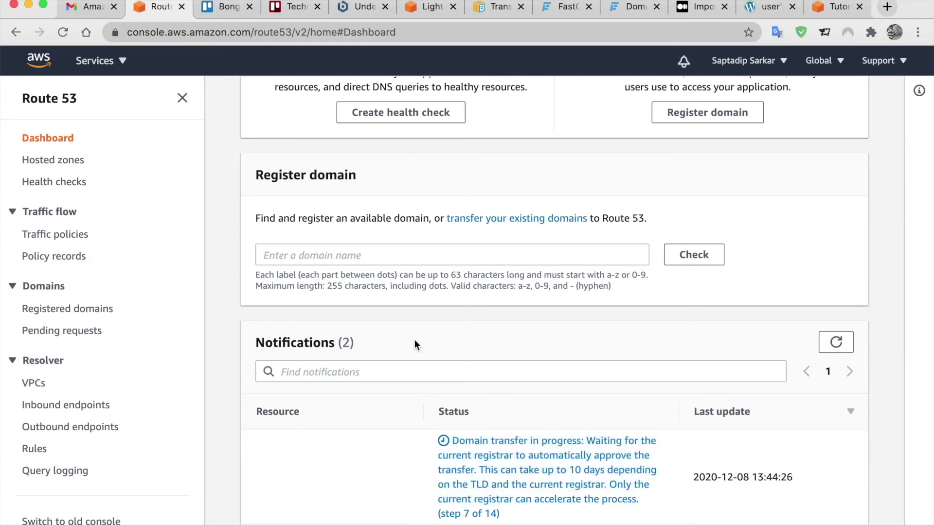
# Open the pending domain requests and read the full status text of the transfer.
pyautogui.click(68, 333)
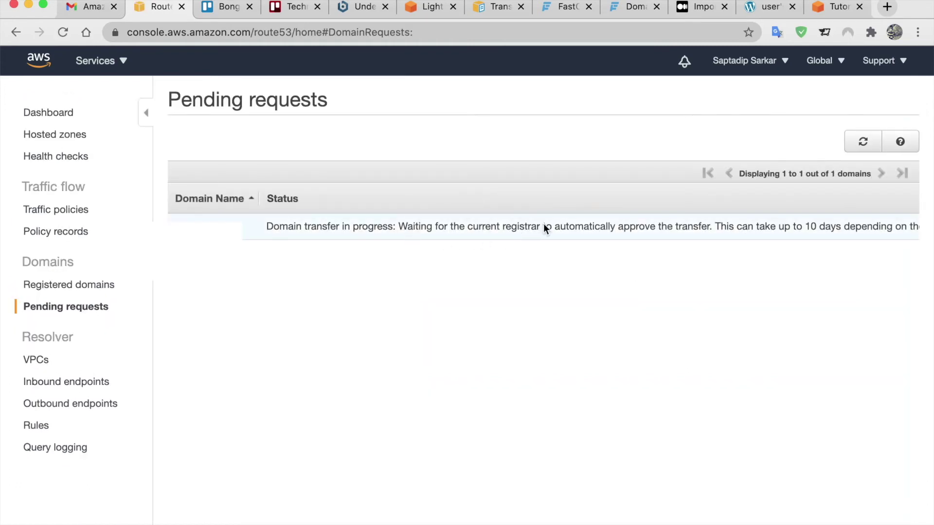
pyautogui.hscroll(10, 545, 227)
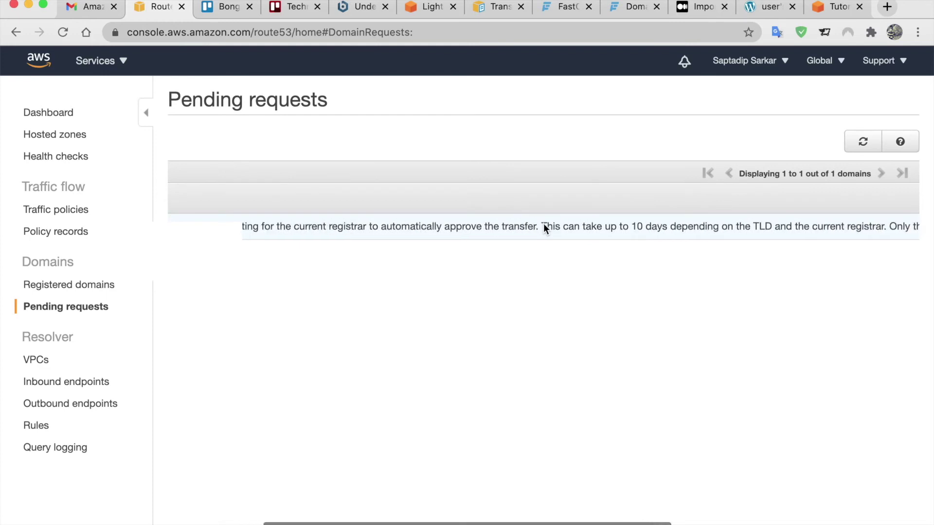
pyautogui.hscroll(15, 568, 263)
pyautogui.hscroll(10, 568, 264)
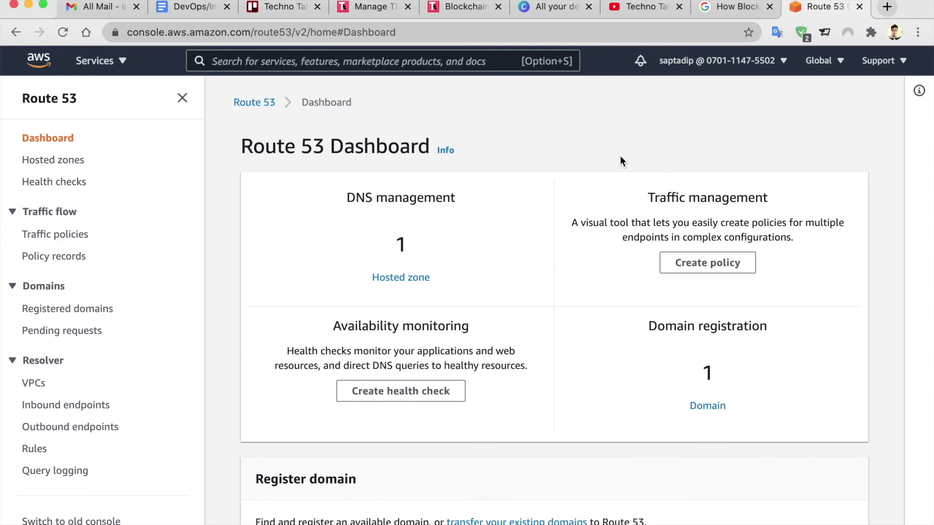
# Open the registered domains list in Route 53 and view the transferred domain's details.
pyautogui.click(88, 312)
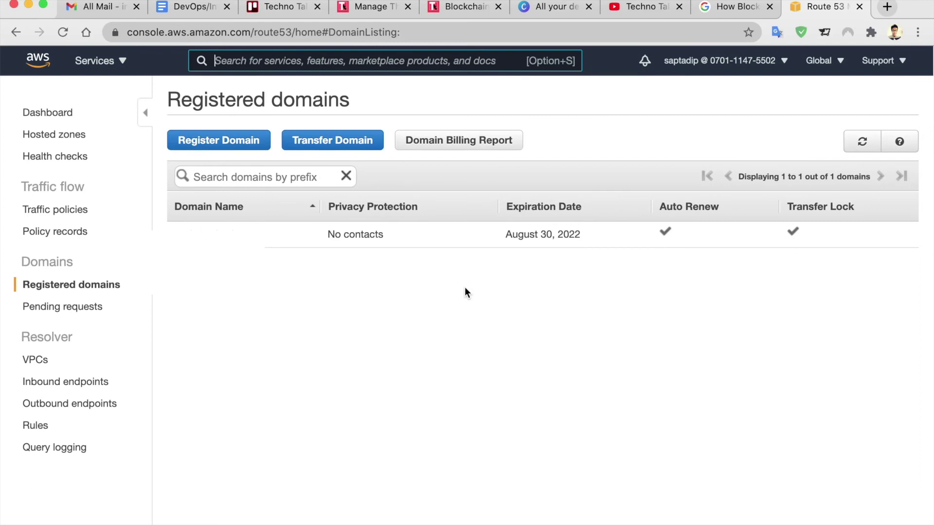
pyautogui.click(253, 235)
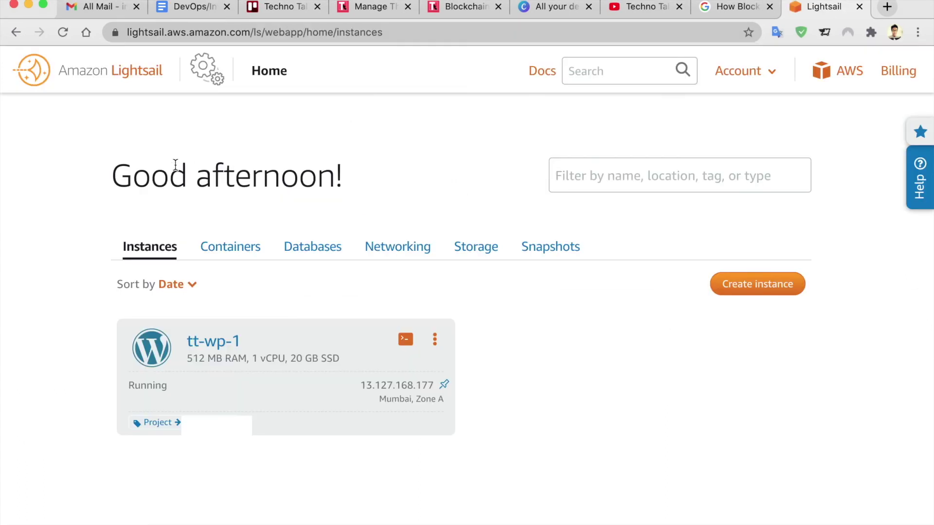
# In Amazon Lightsail's networking resources, open the domain's DNS zone and look up its name servers.
pyautogui.click(393, 247)
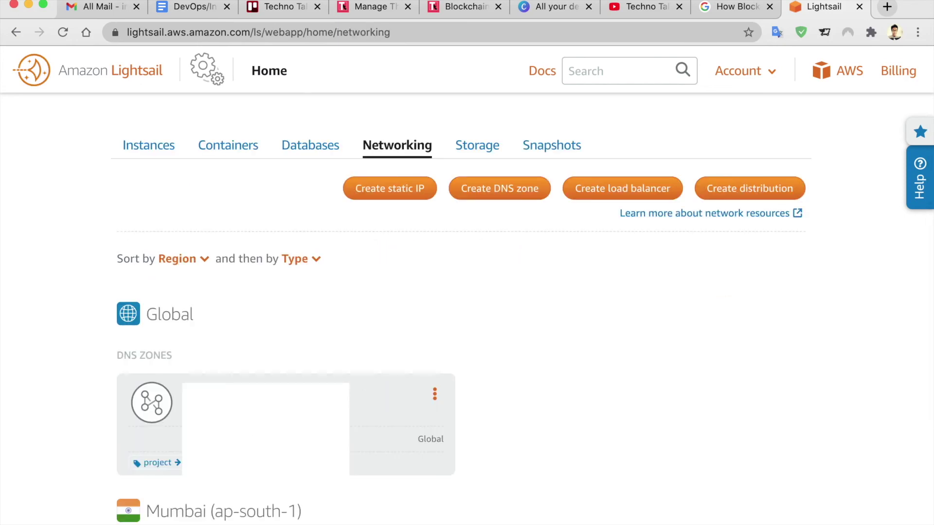
pyautogui.click(231, 396)
pyautogui.scroll(-3, 243, 396)
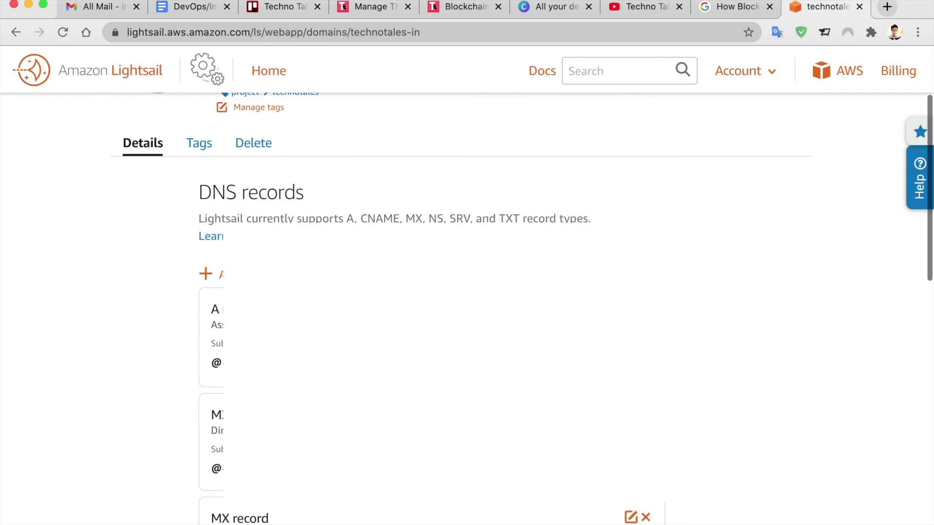
pyautogui.scroll(-10, 170, 382)
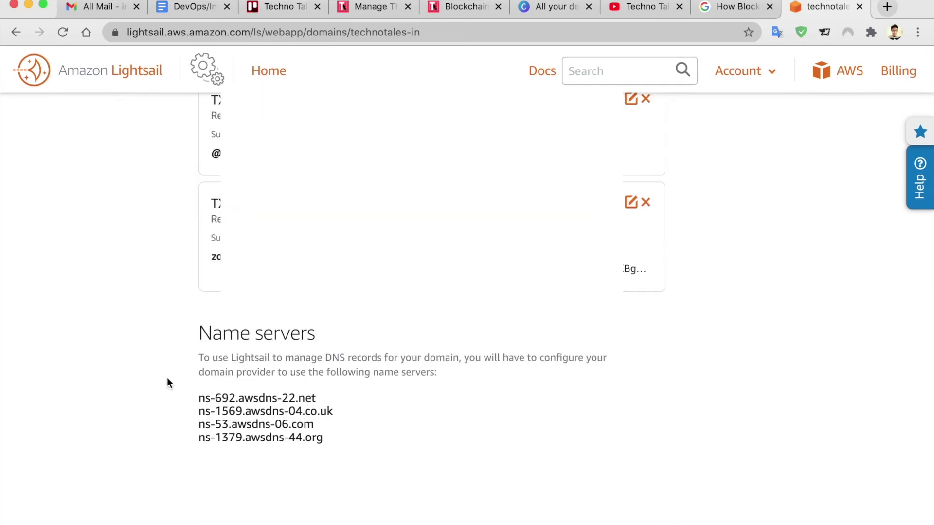